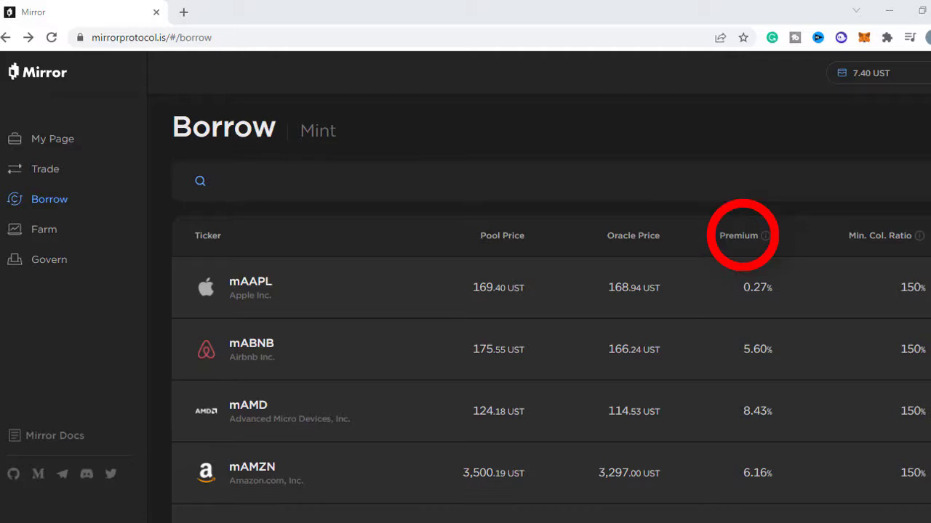
Step: Set up an mAAPL borrow at a 200% collateral ratio with 5 UST collateral, yielding 0.014798 mAAPL
left_click(243, 281)
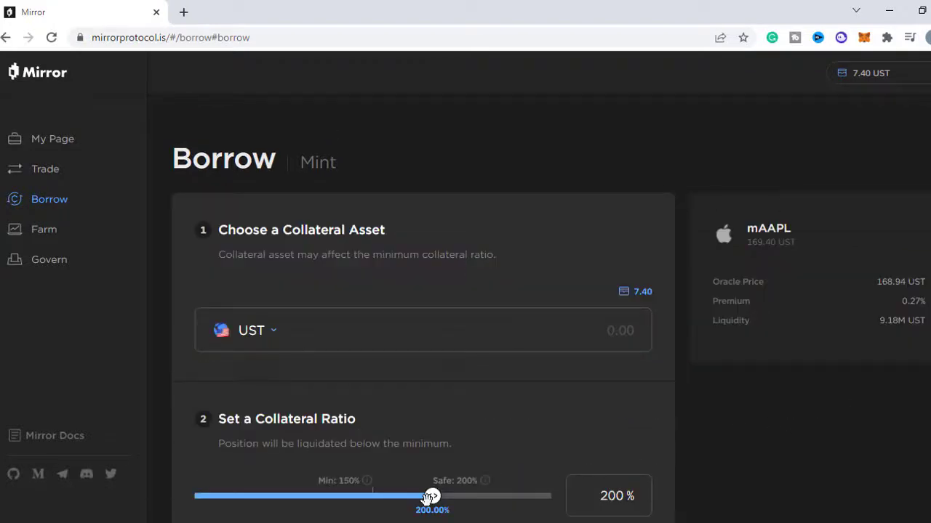
mouse_move(431, 496)
left_mouse_down()
mouse_move(373, 503)
mouse_move(432, 499)
left_mouse_up()
scroll(581, 336, "down", 3)
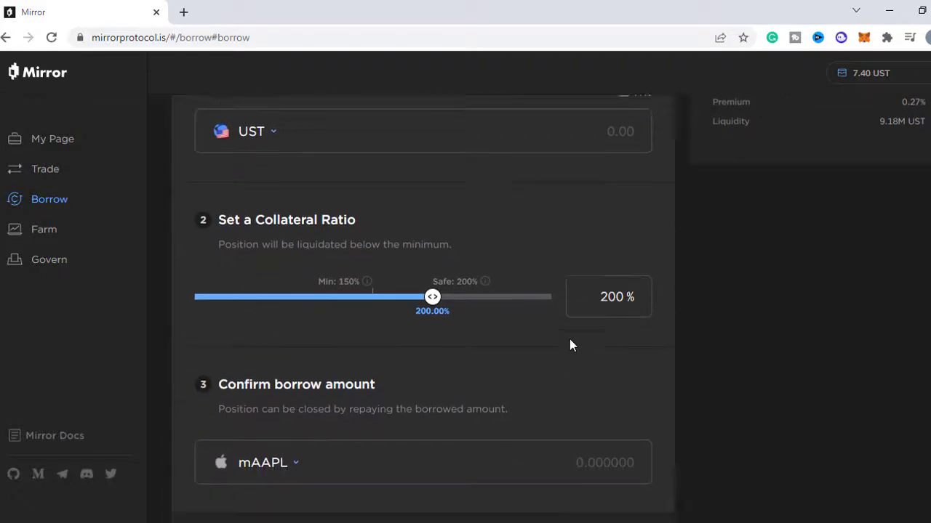
left_click(648, 113)
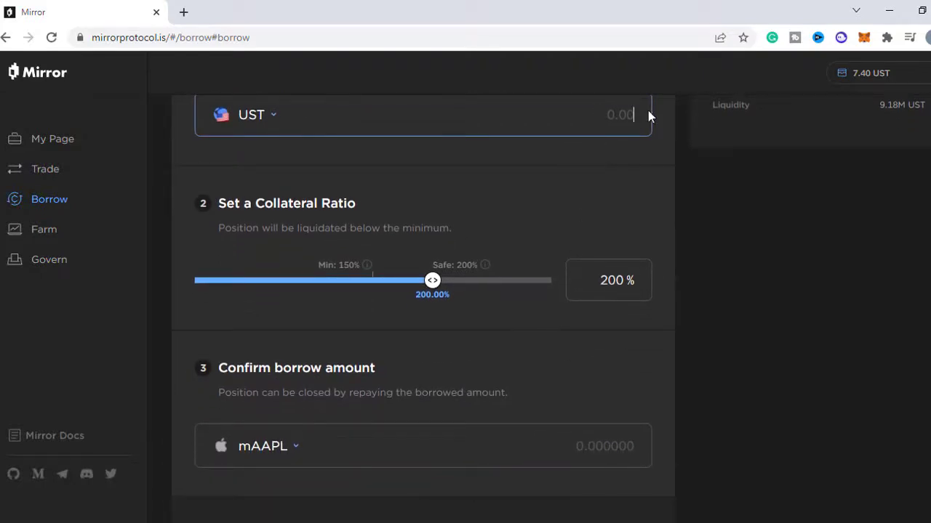
type("5")
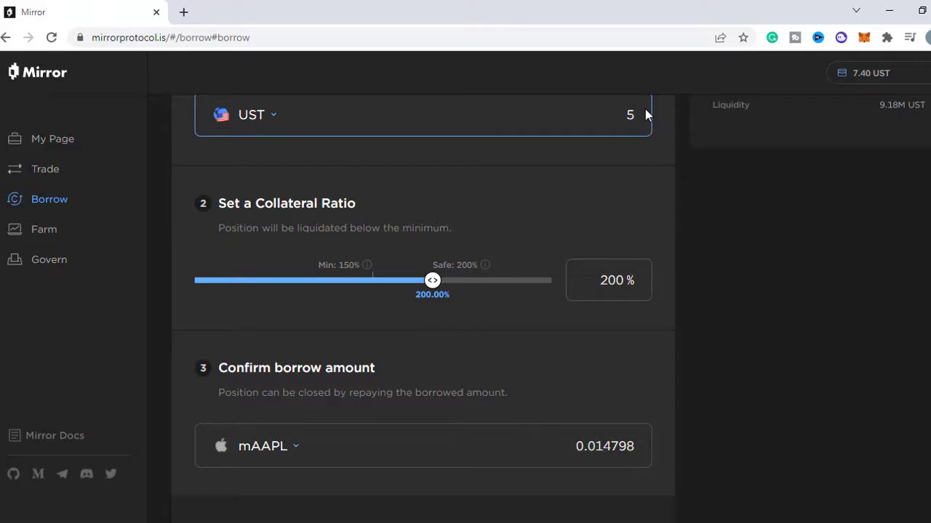
scroll(700, 217, "down", 2)
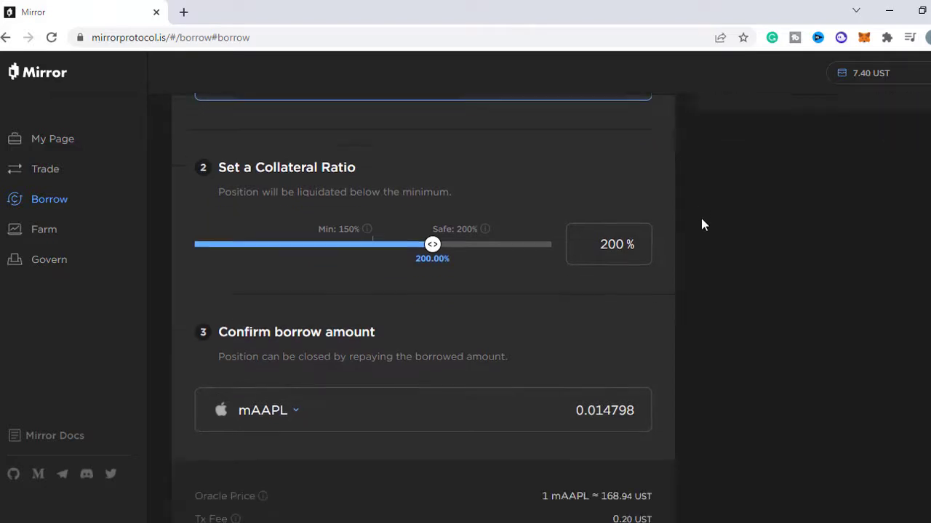
scroll(699, 220, "down", 2)
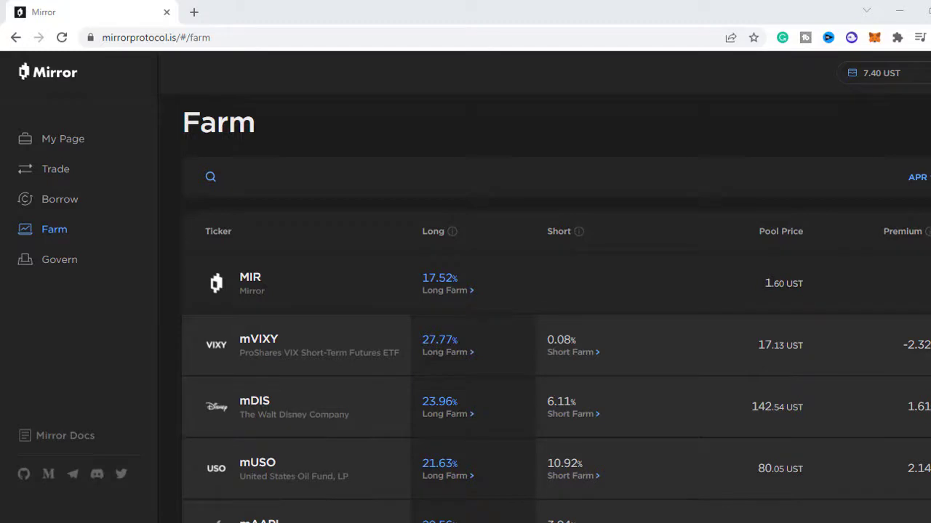
Step: Scroll through the Farm list and go to the Govern page
scroll(868, 287, "down", 4)
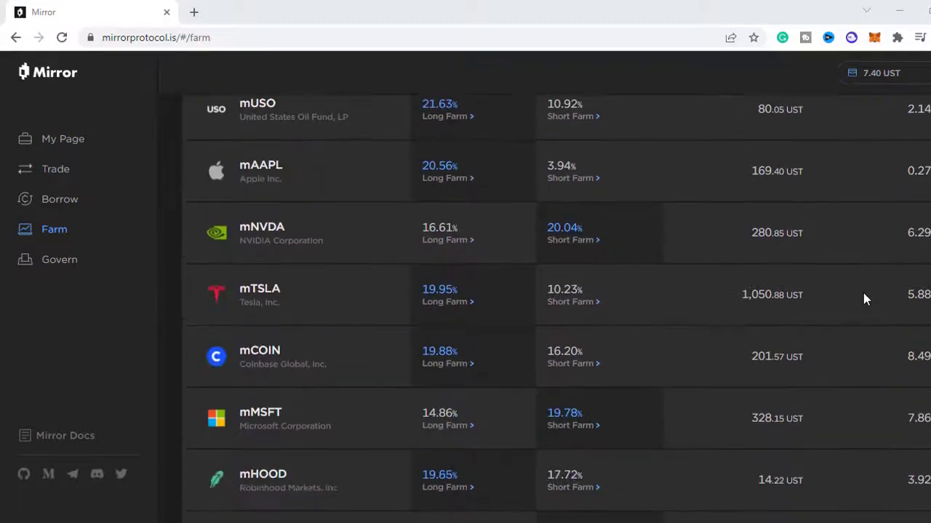
scroll(864, 294, "down", 1)
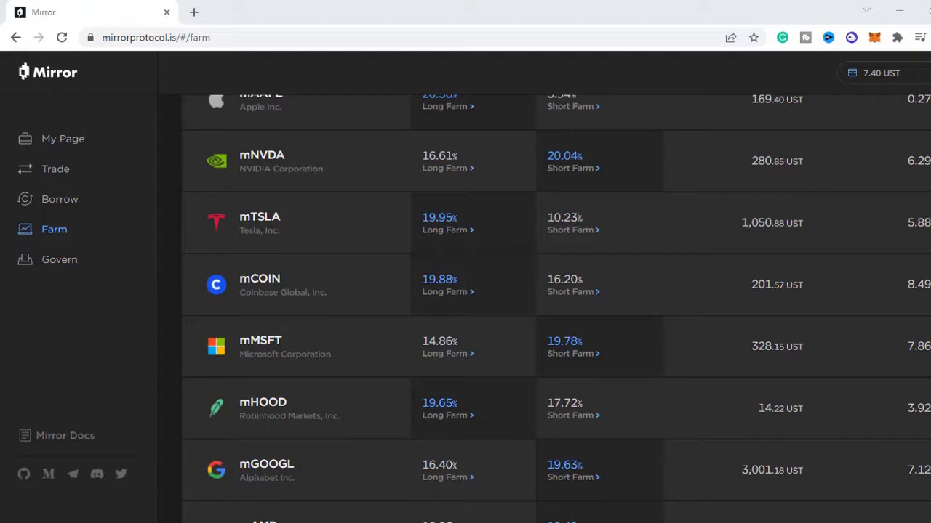
left_click(58, 260)
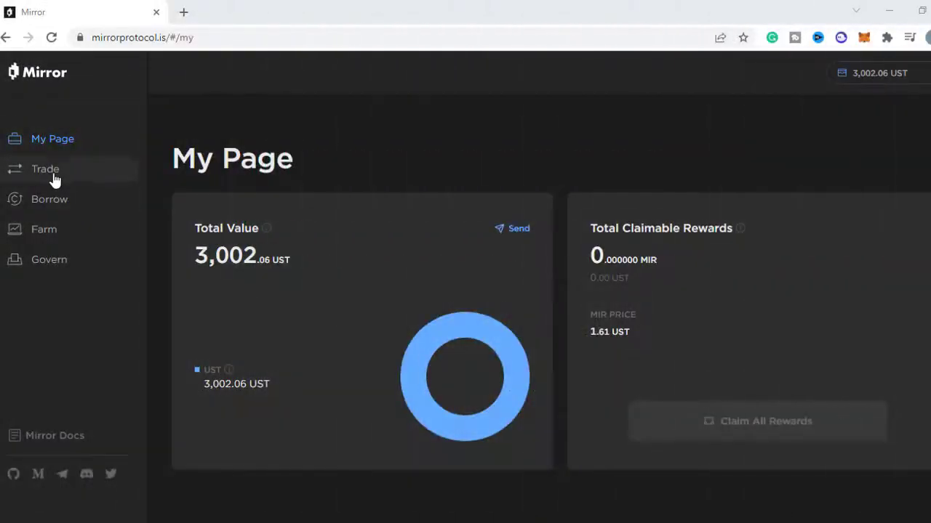
Step: Find mKO in the Trade list and open its buy form
left_click(53, 176)
scroll(660, 166, "down", 1)
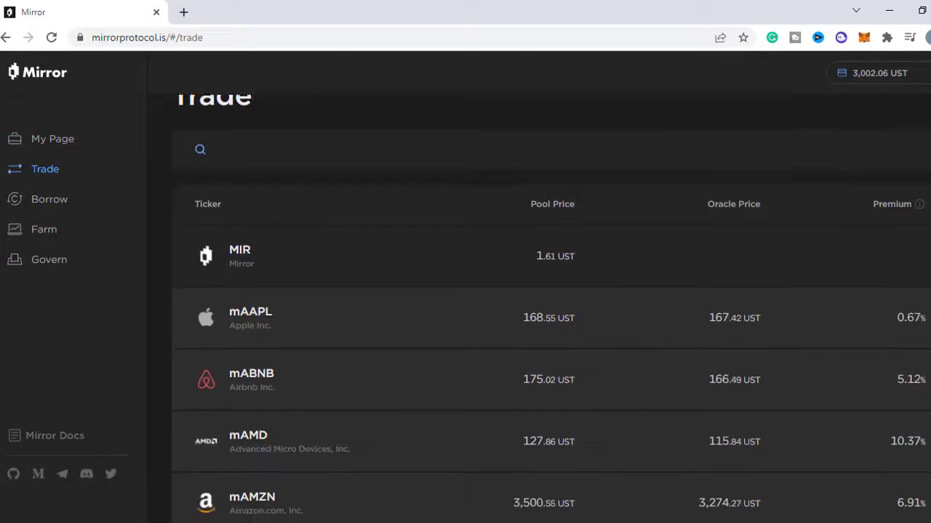
scroll(551, 308, "down", 3)
scroll(551, 308, "down", 5)
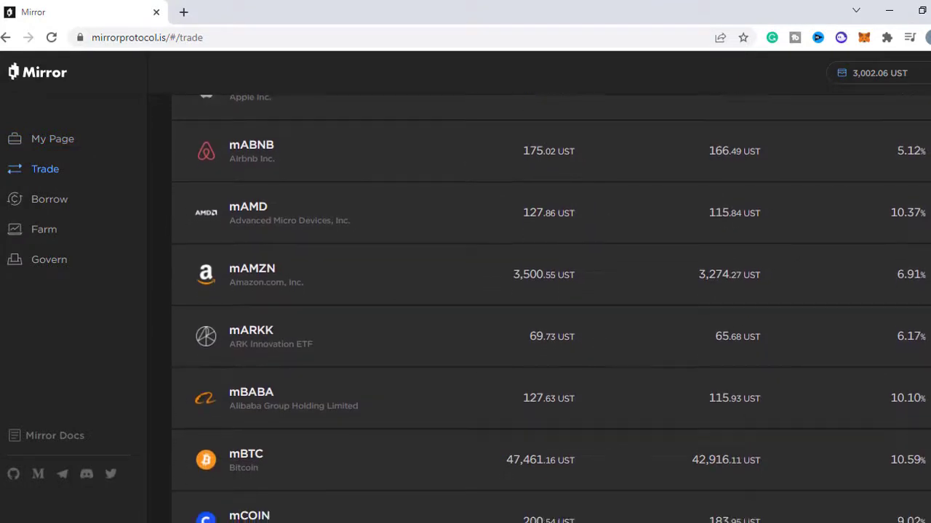
scroll(551, 308, "down", 5)
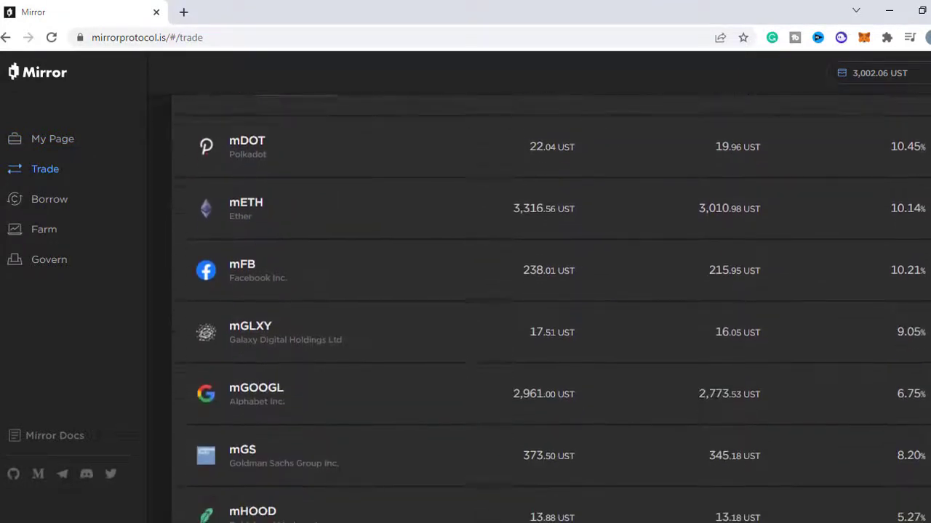
scroll(511, 284, "down", 2)
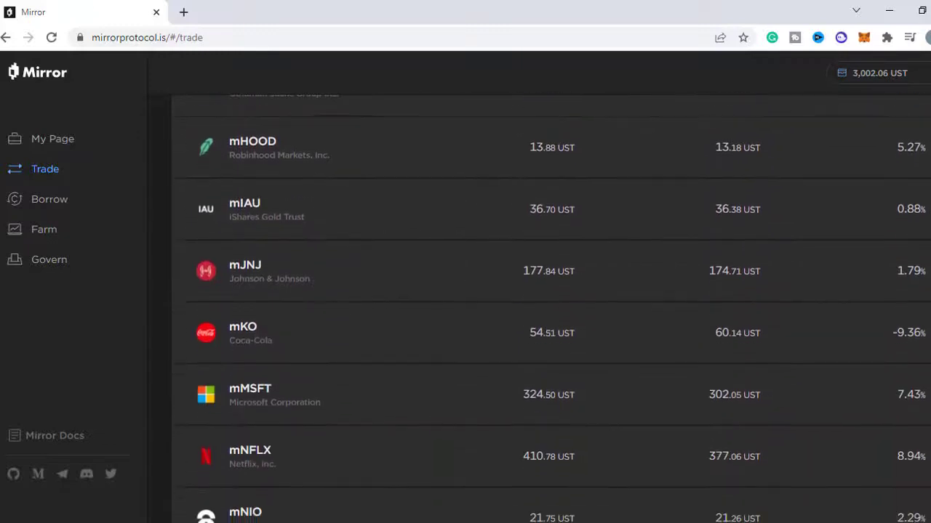
left_click(507, 289)
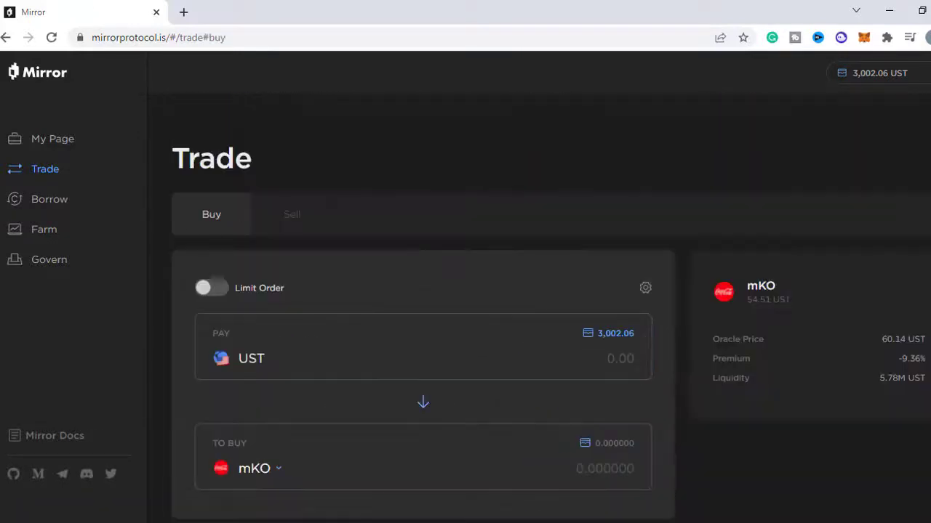
Step: Pay 1,000 UST to buy 18.281829 mKO
left_click(611, 357)
type("1000")
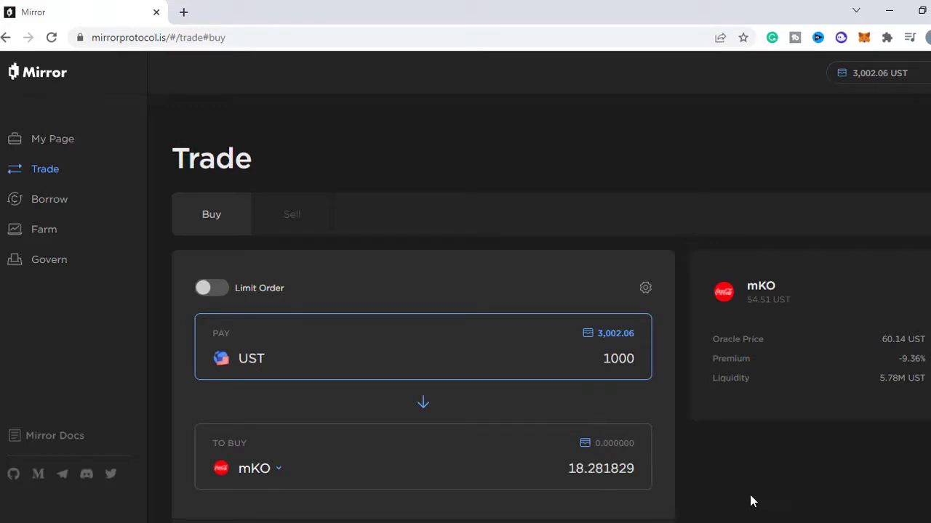
scroll(748, 501, "down", 2)
scroll(743, 492, "down", 1)
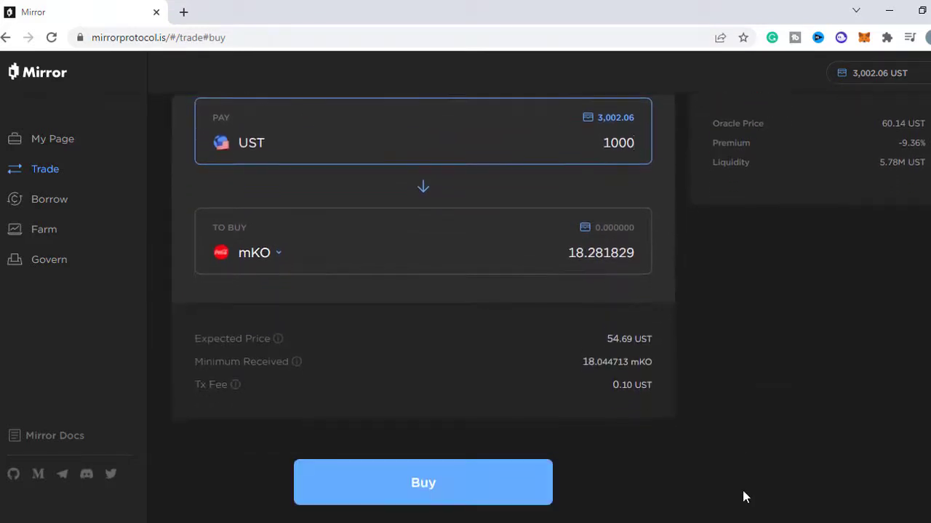
left_click(512, 485)
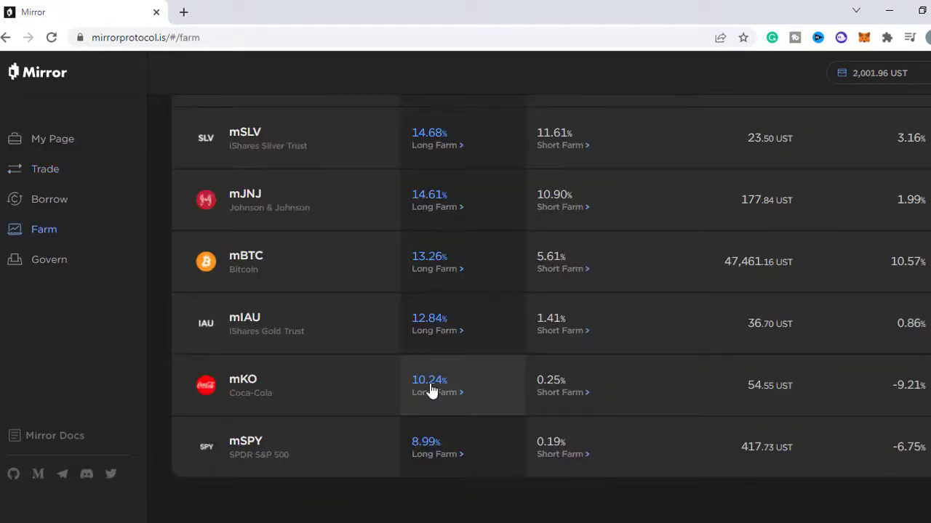
Step: Long-farm the full 18.281829 mKO balance with 997.34 UST for 127.731012 mKO-UST LP
left_click(431, 390)
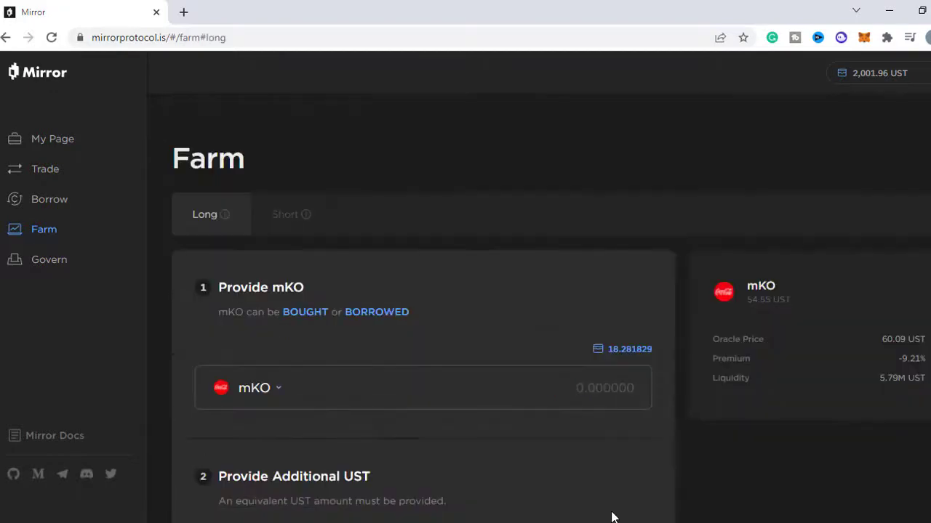
left_click(629, 351)
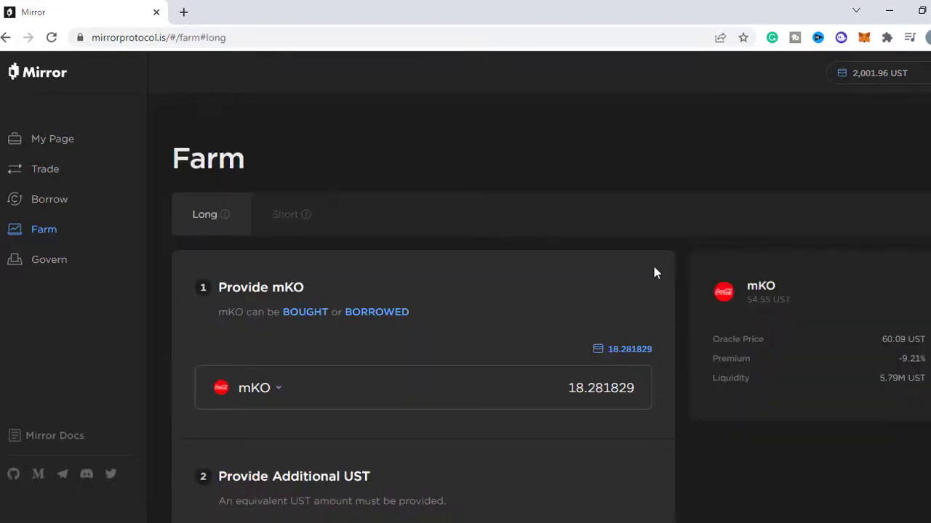
scroll(654, 270, "down", 2)
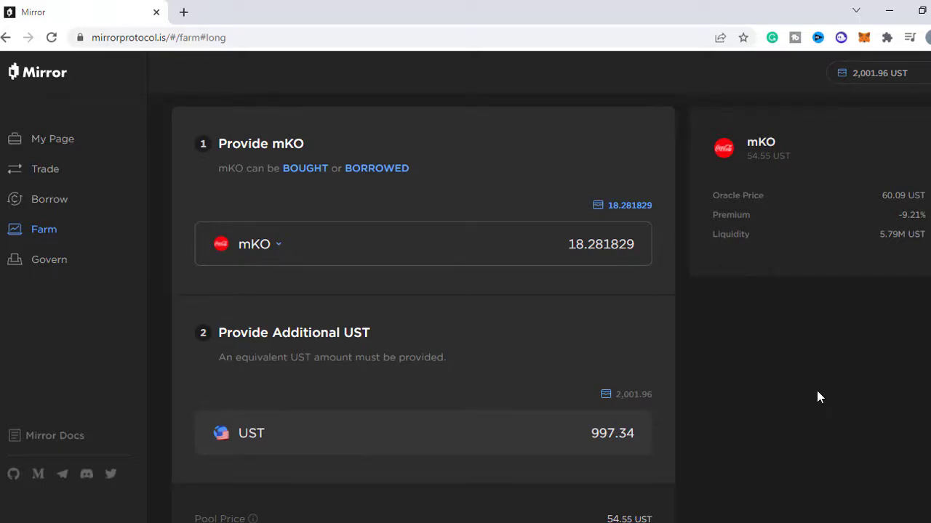
scroll(817, 397, "down", 2)
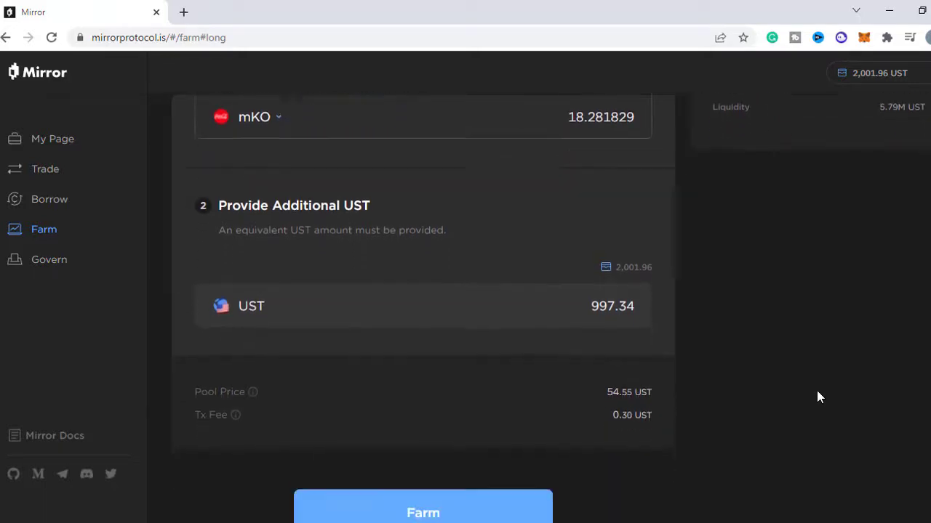
left_click(508, 499)
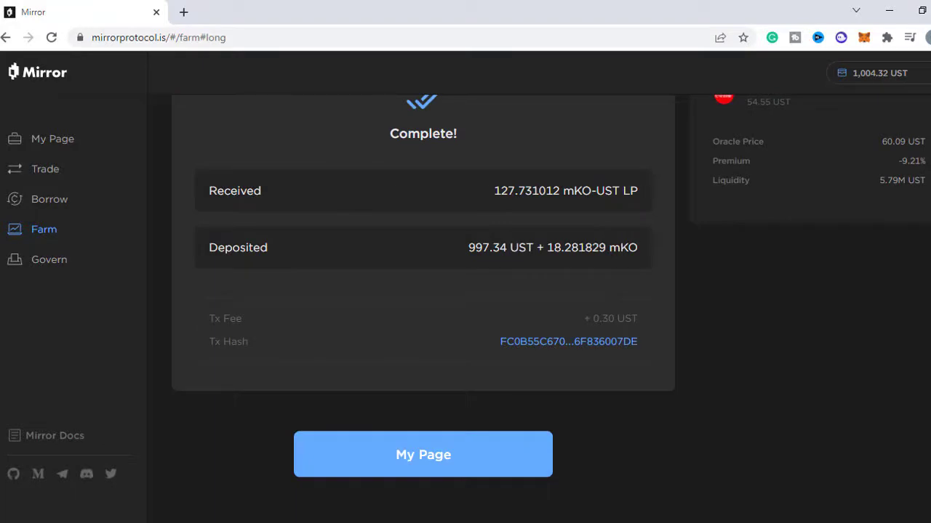
Step: Buy 308.900815 MIR for 499 UST from the Trade list
left_click(45, 168)
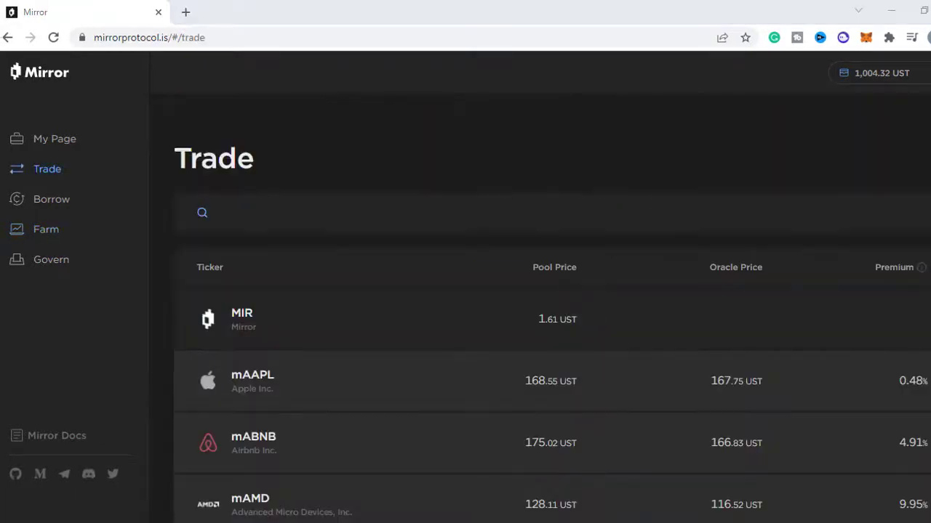
left_click(588, 322)
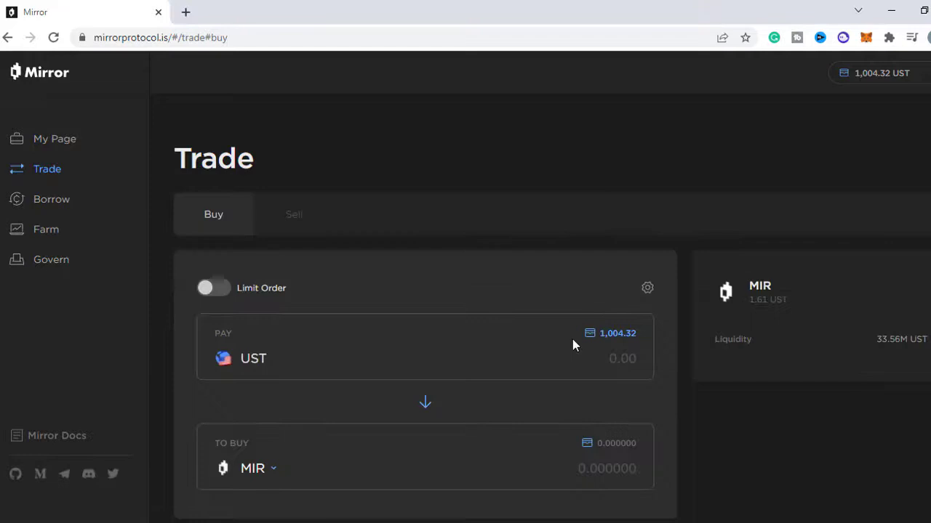
left_click(604, 359)
type("499")
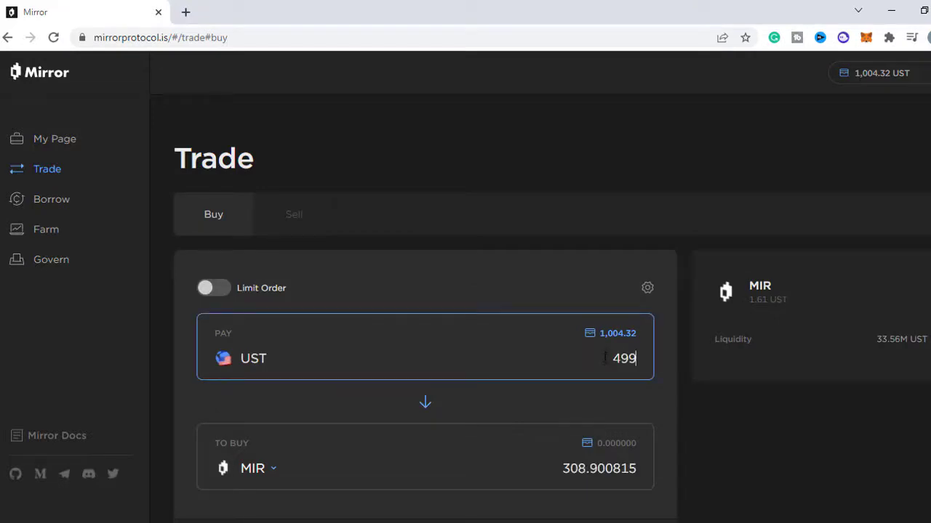
scroll(607, 367, "down", 3)
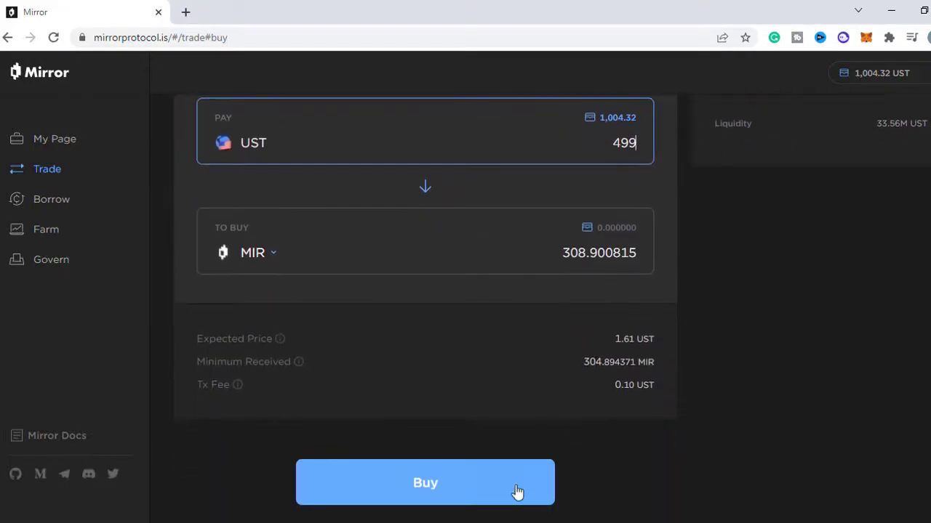
left_click(498, 497)
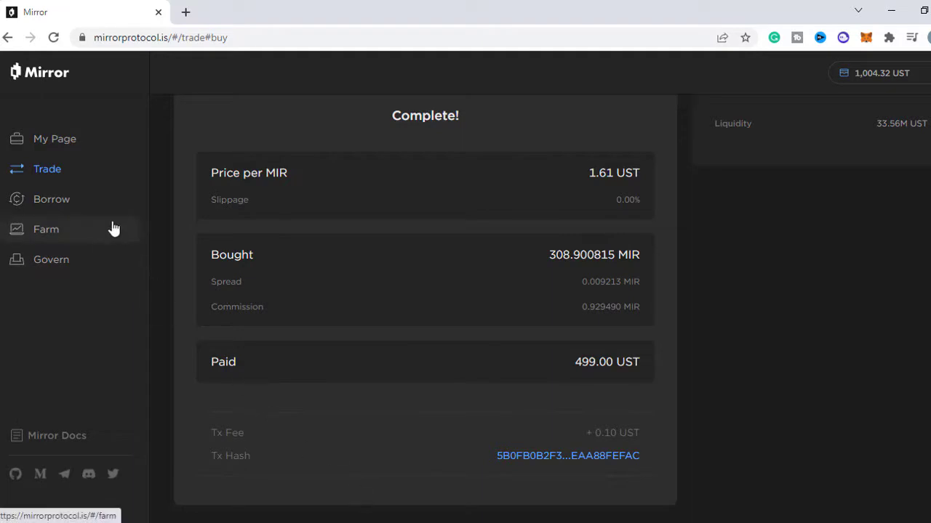
left_click(112, 231)
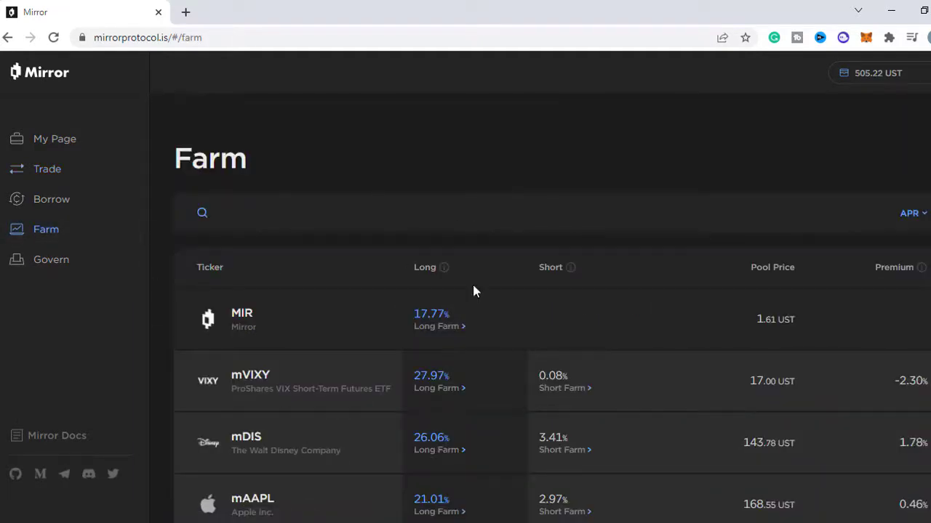
Step: Long-farm the full 308.900815 MIR balance with 497.51 UST into the MIR-UST pool
left_click(439, 317)
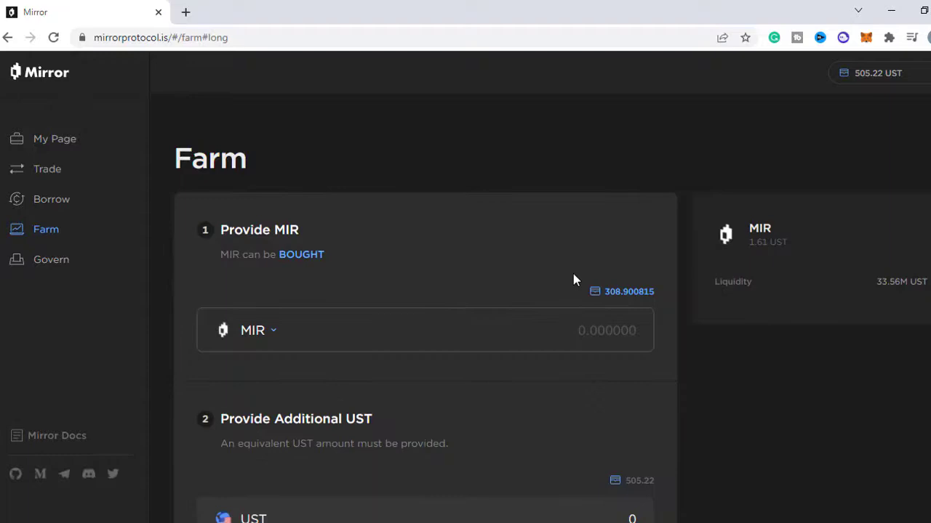
scroll(571, 277, "down", 1)
left_click(649, 226)
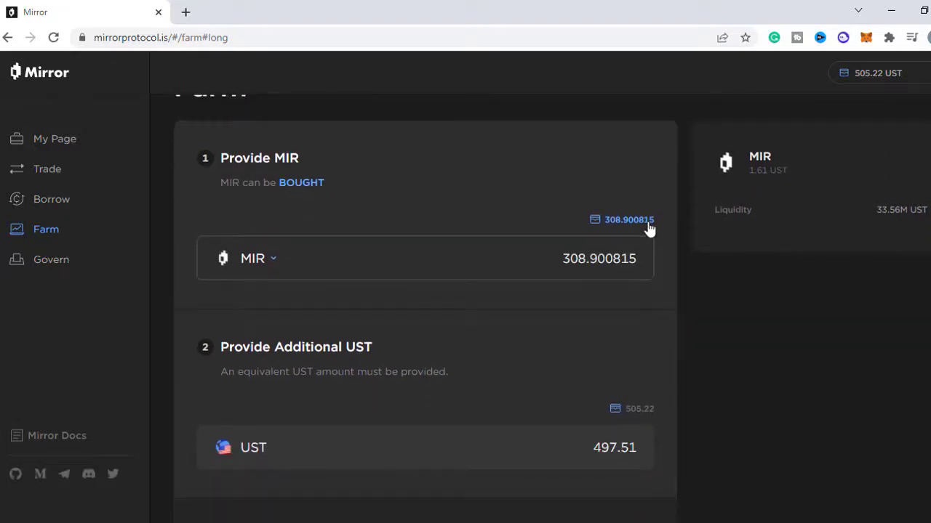
scroll(612, 335, "down", 3)
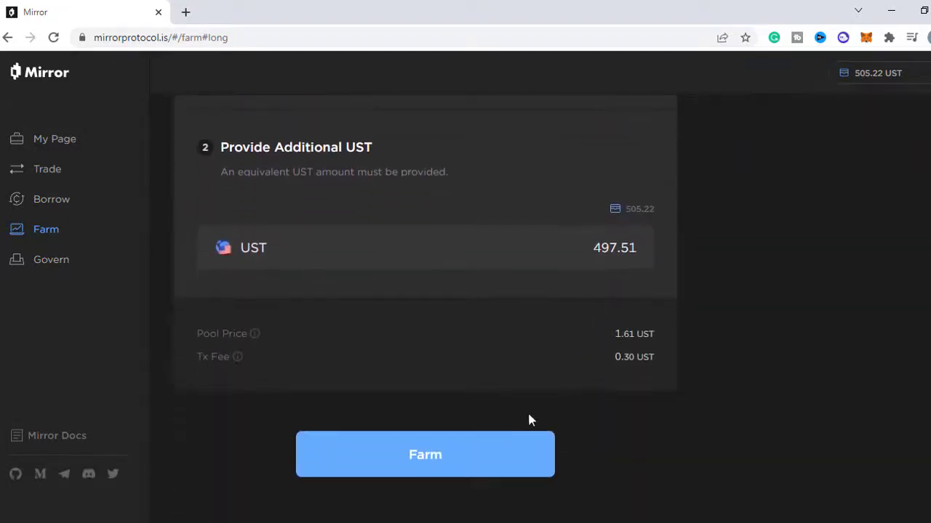
left_click(502, 458)
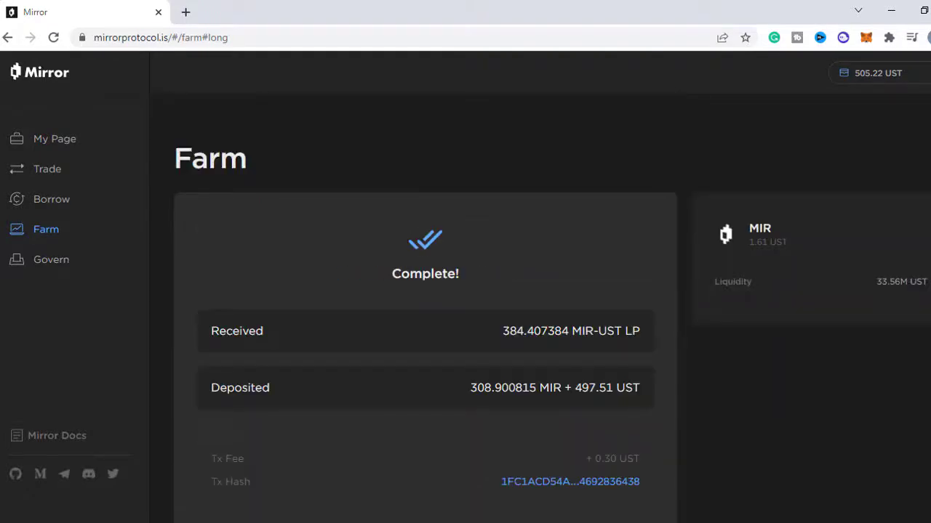
scroll(681, 383, "down", 3)
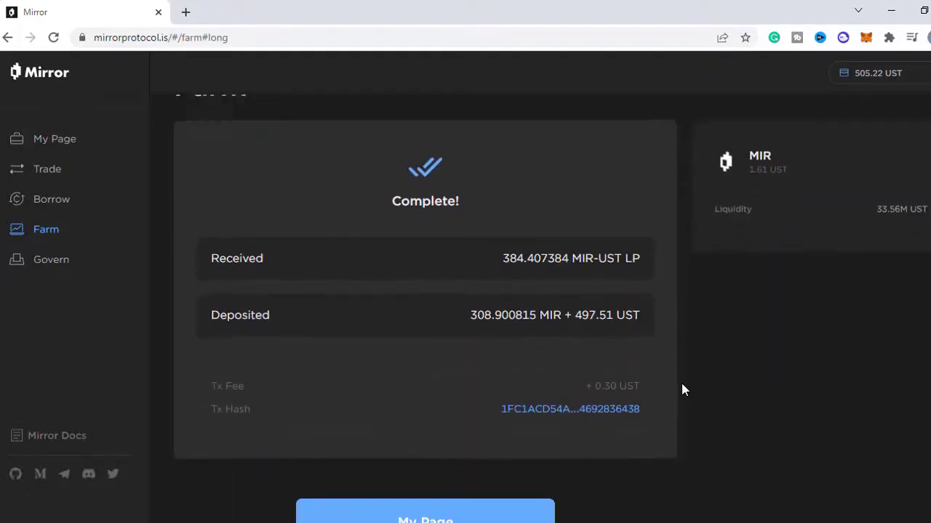
left_click(534, 455)
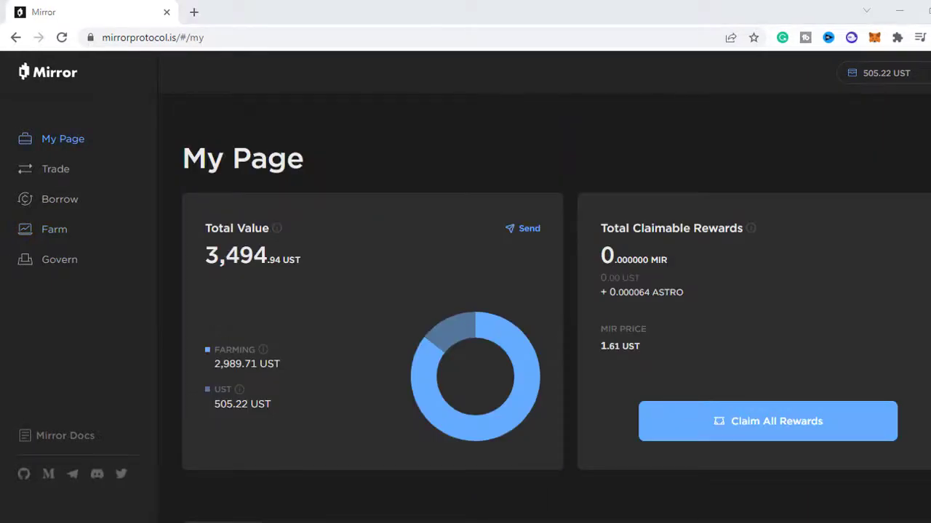
Step: Scroll My Page to the Farming table showing MIR-UST LP and mKO-UST LP positions
scroll(873, 349, "down", 5)
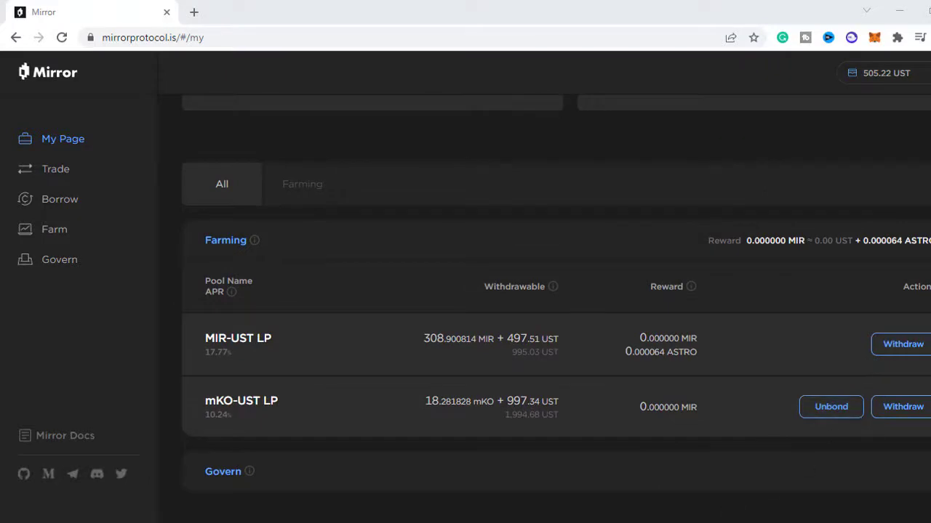